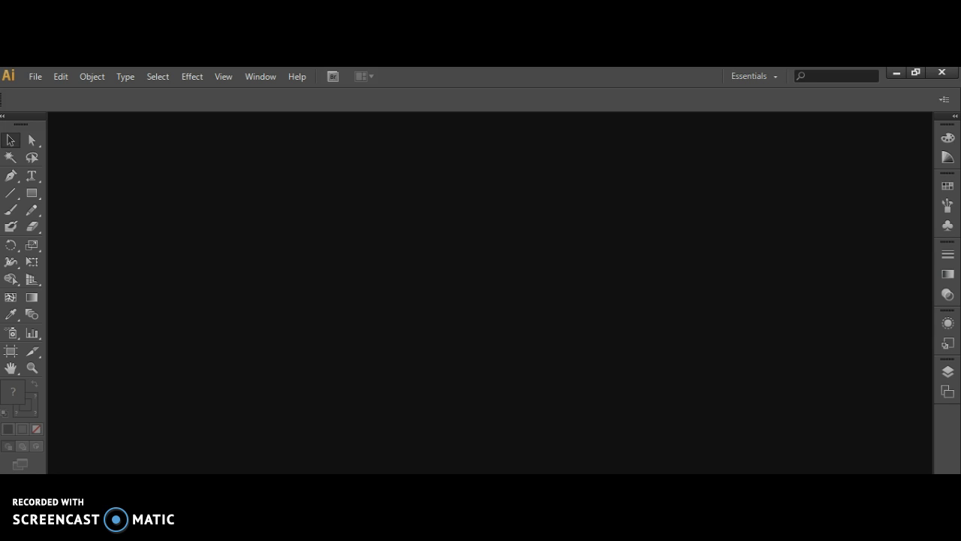
Switch to the browser and look up the Middle Eastern English Arabic entry in Adobe's Illustrator CS6 download list.
click(190, 525)
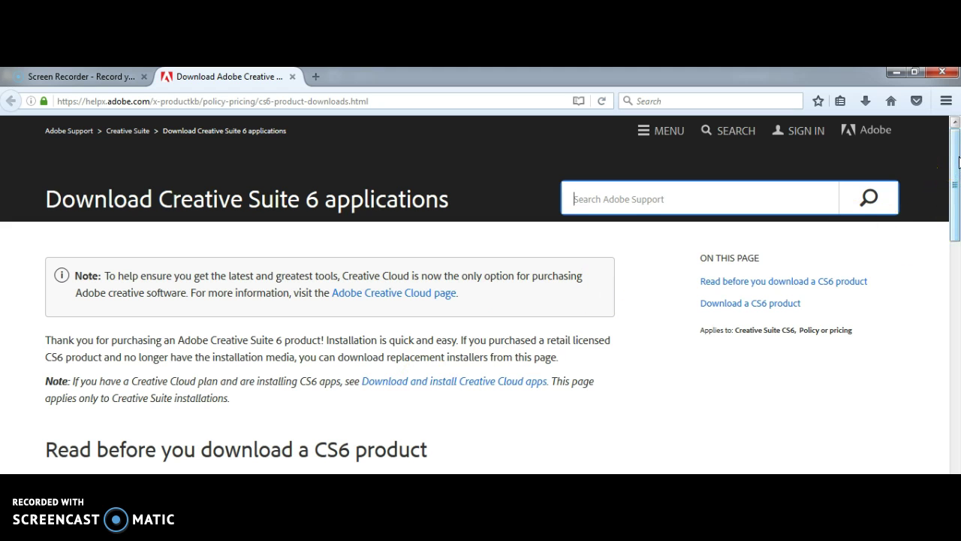
drag(958, 161, 950, 344)
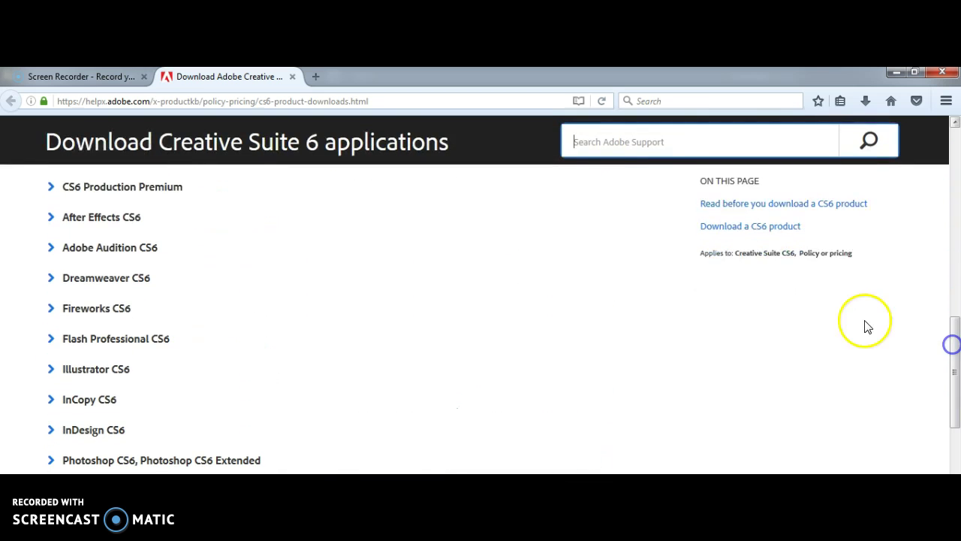
click(110, 379)
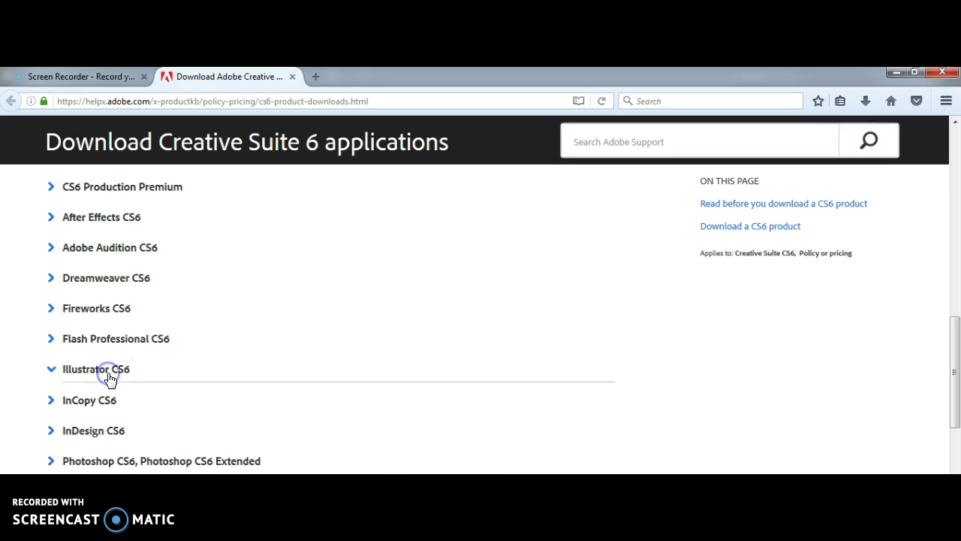
drag(954, 257, 956, 359)
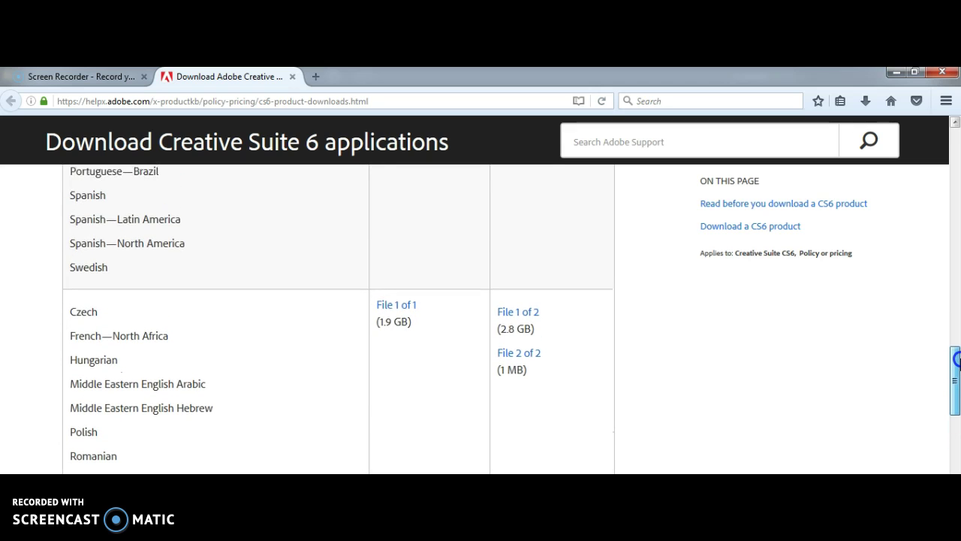
click(114, 386)
scroll(114, 386, down, 10)
scroll(114, 387, up, 11)
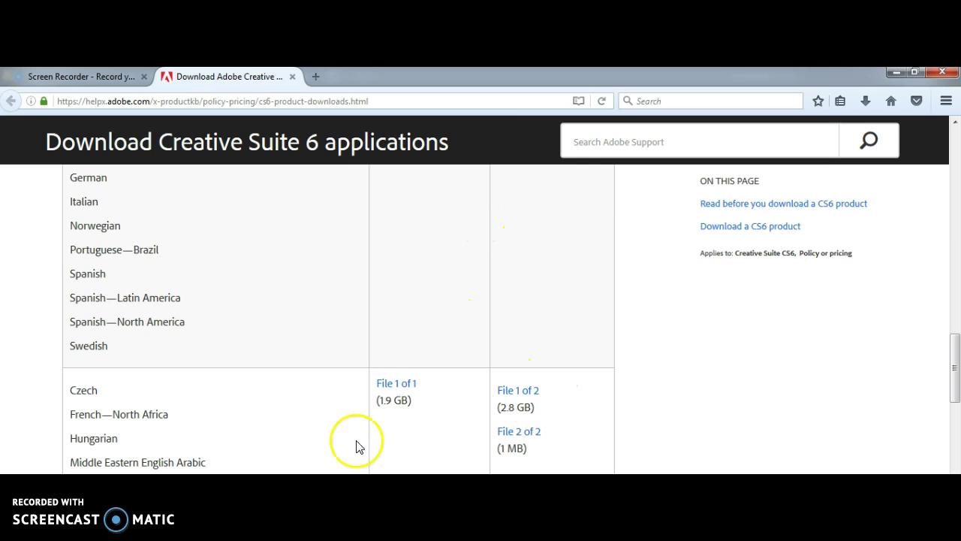
Switch back to Illustrator and confirm the Type preferences with Show Font Names in English enabled.
click(333, 488)
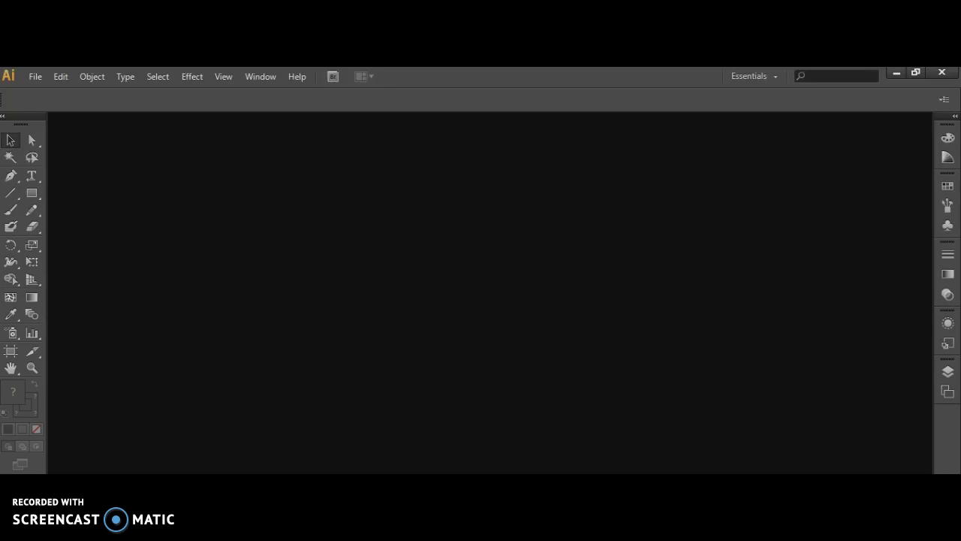
click(61, 77)
mouse_move(105, 506)
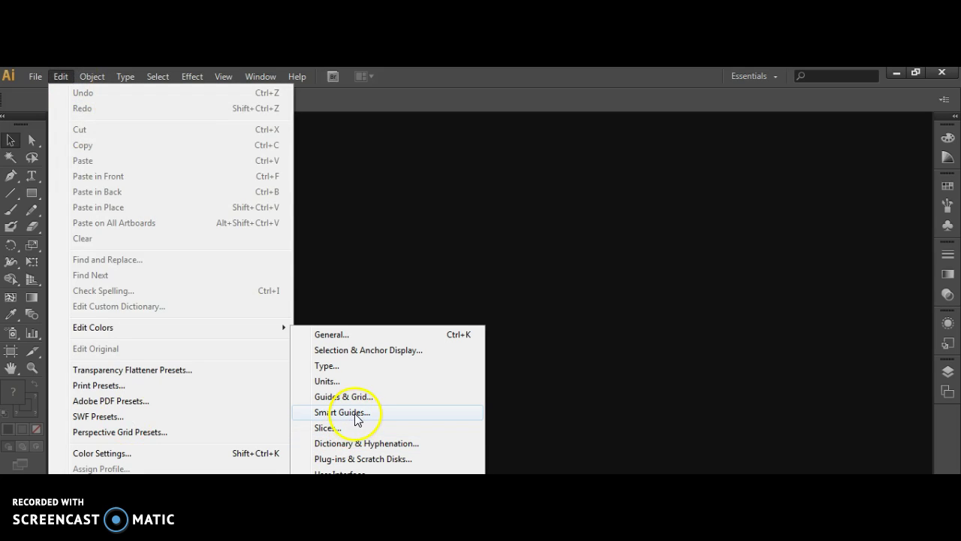
click(344, 370)
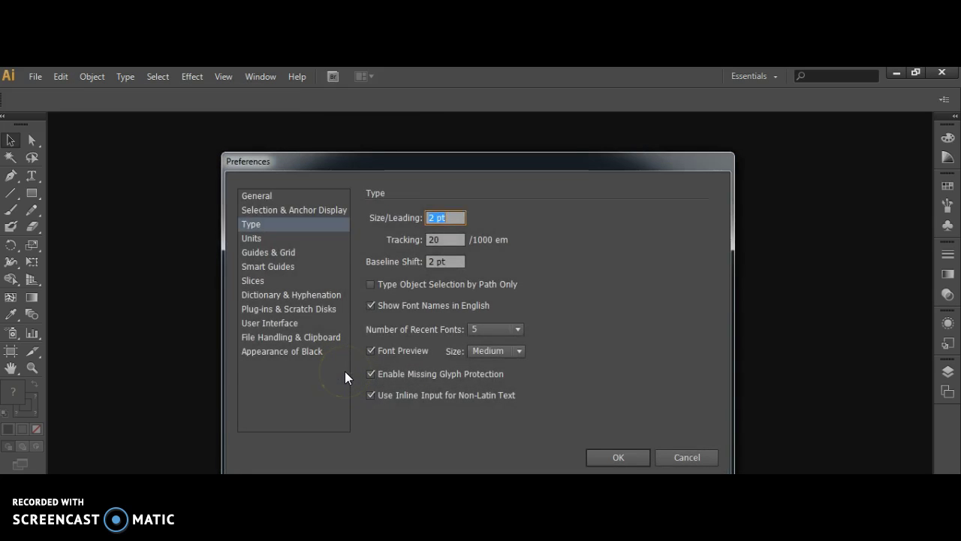
click(370, 306)
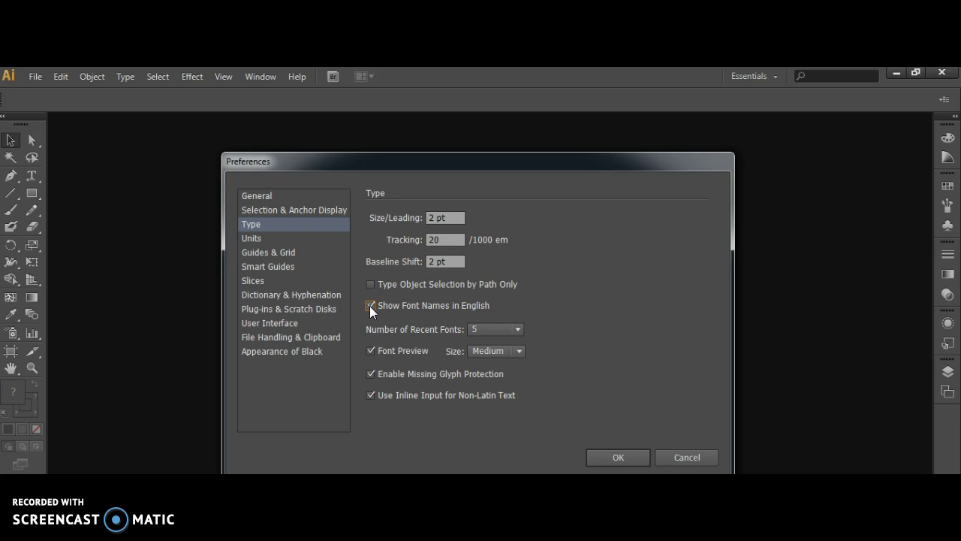
click(600, 457)
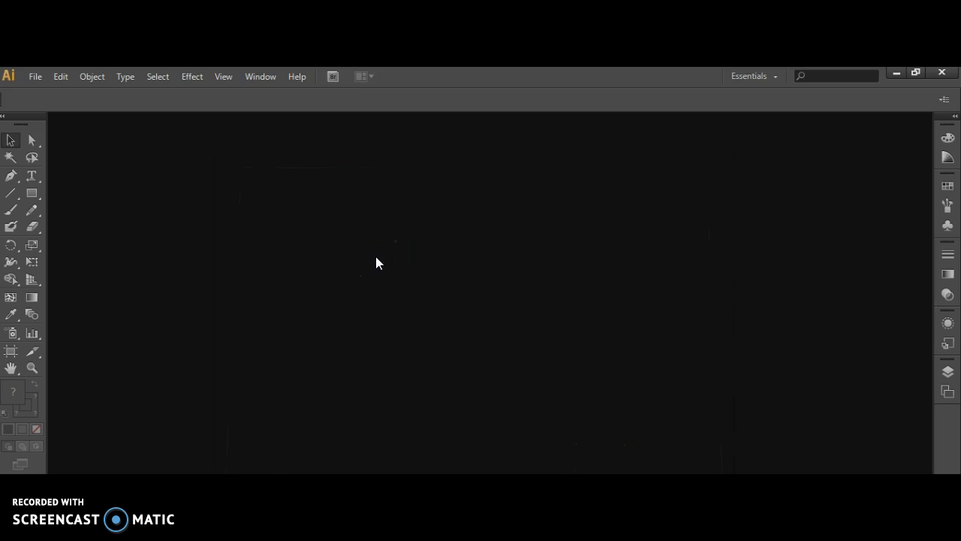
Create a new Letter-size CMYK document in millimetres with one portrait artboard.
click(39, 78)
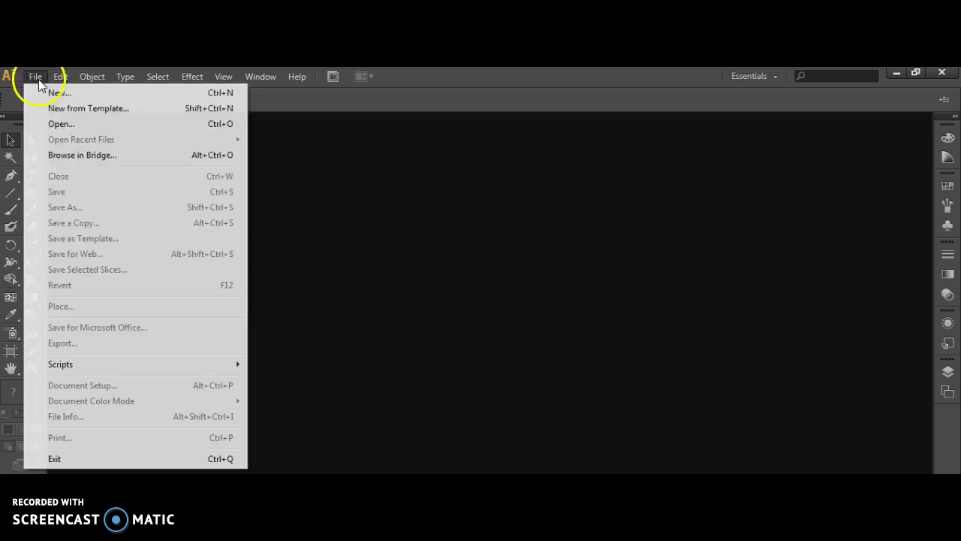
click(47, 94)
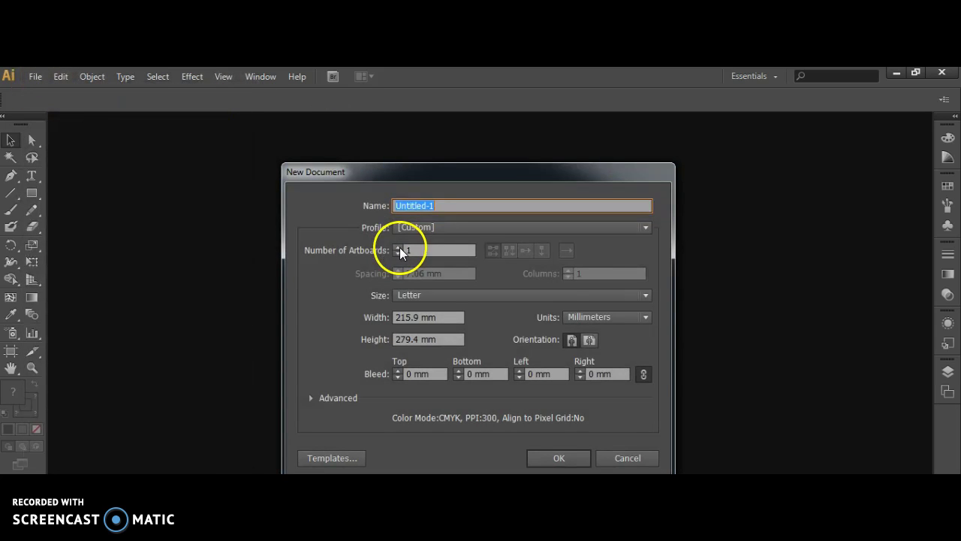
click(547, 459)
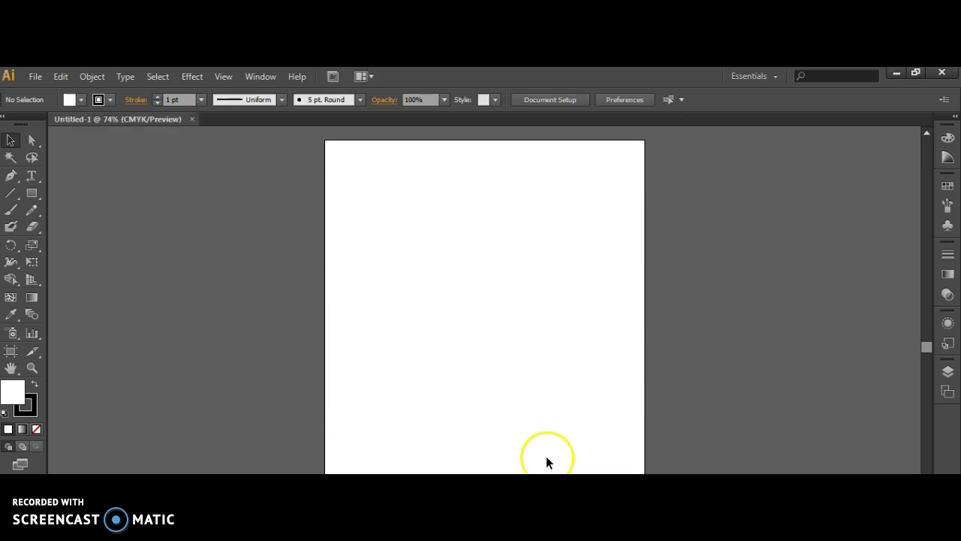
Set the document's type font to Adobe Arabic Regular.
click(129, 78)
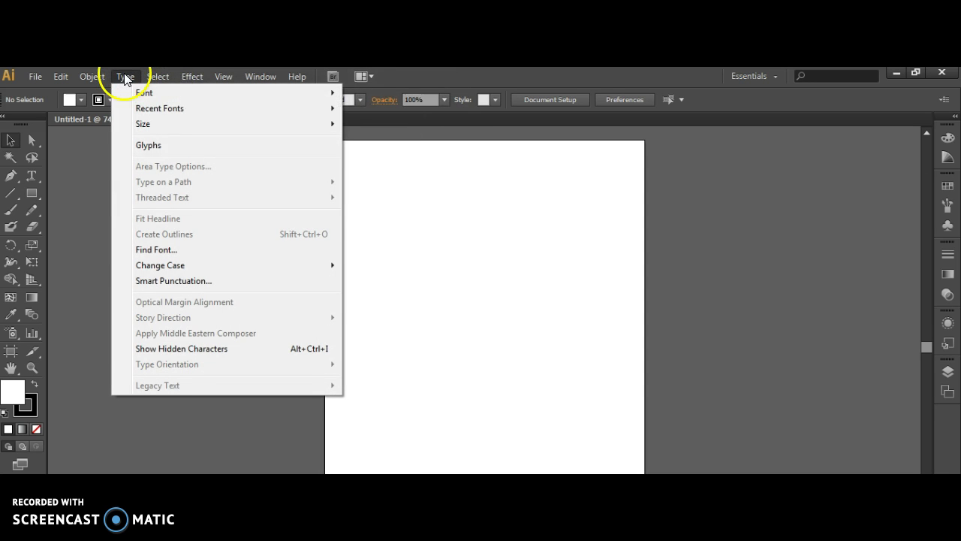
mouse_move(137, 94)
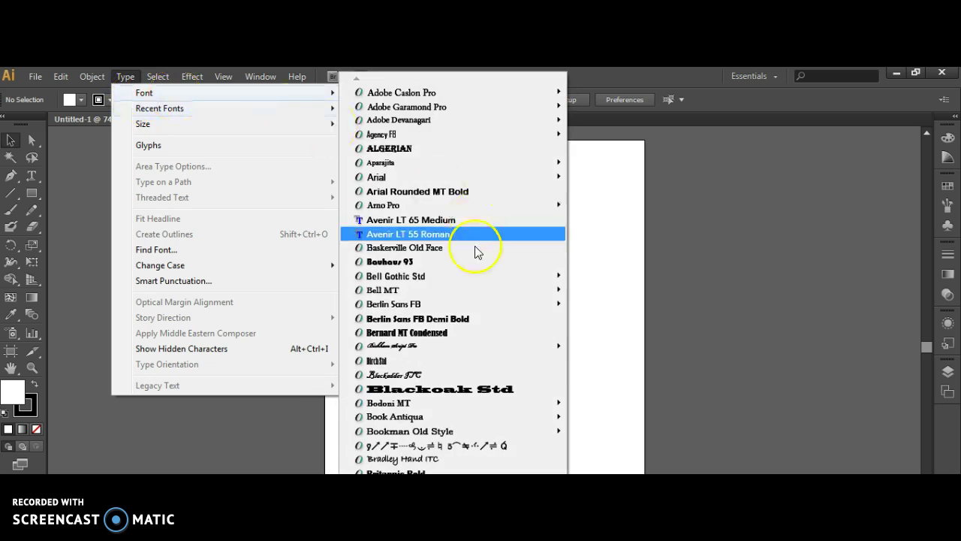
mouse_move(453, 472)
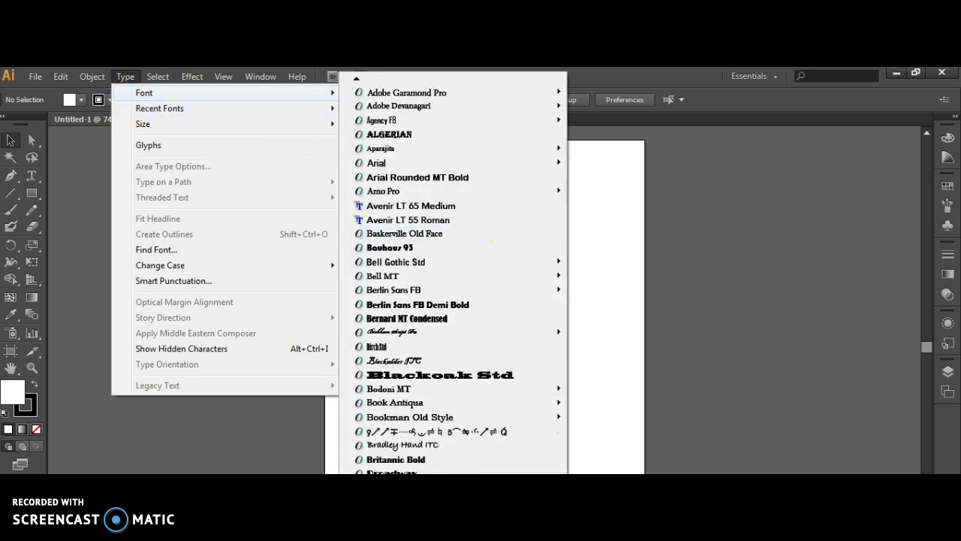
scroll(451, 301, down, 6)
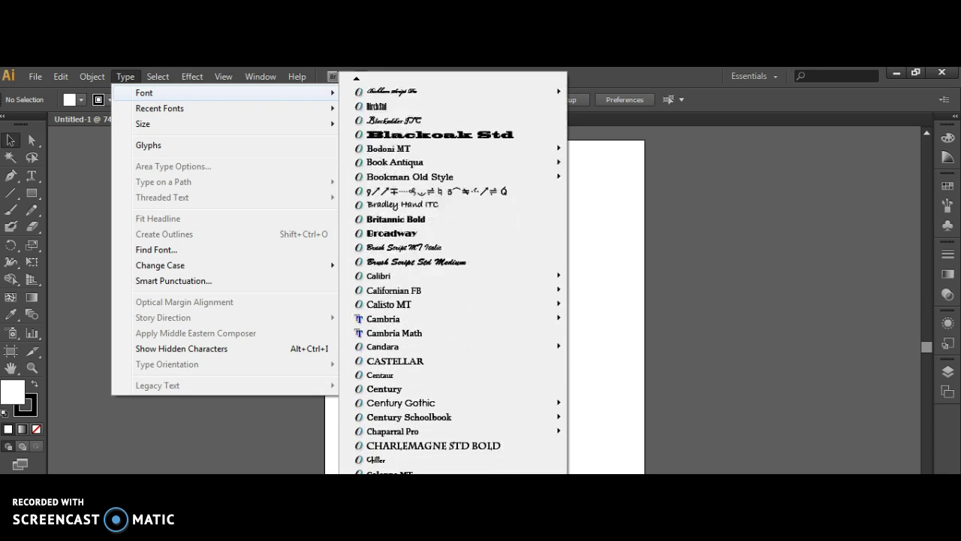
scroll(451, 300, down, 6)
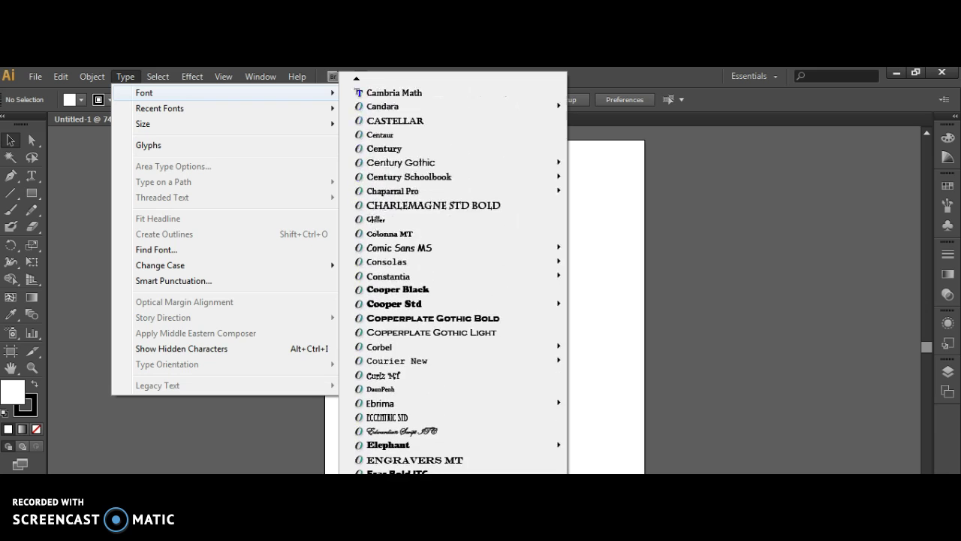
scroll(451, 301, down, 2)
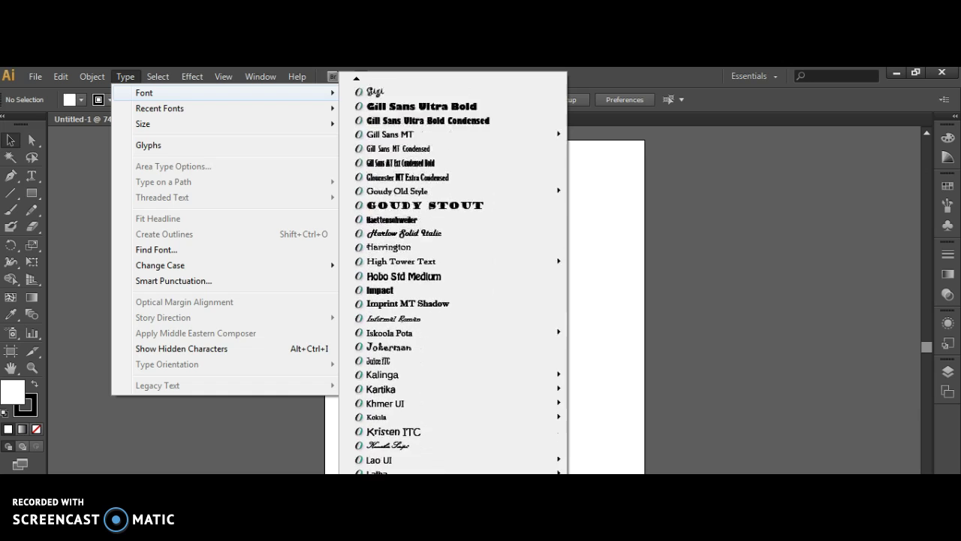
scroll(450, 300, down, 3)
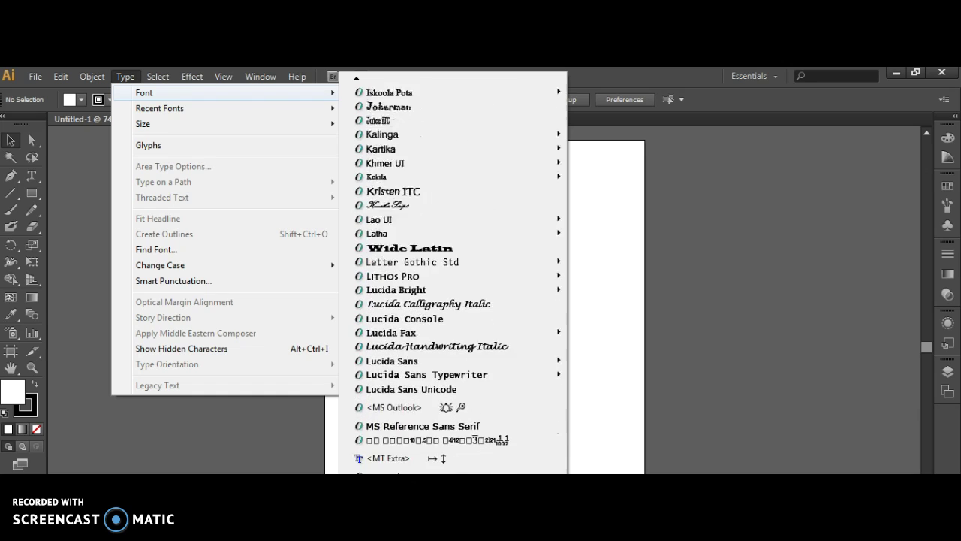
scroll(451, 300, down, 3)
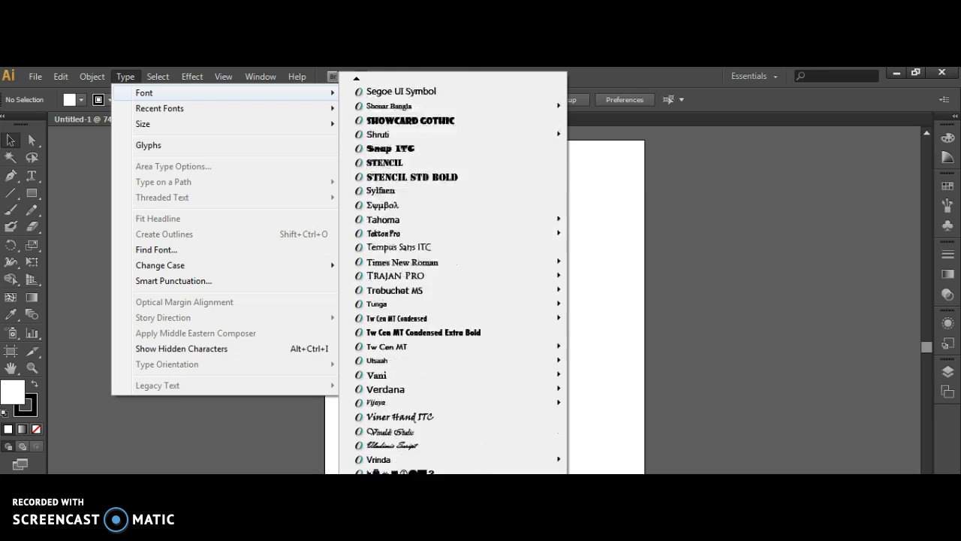
scroll(453, 300, down, 6)
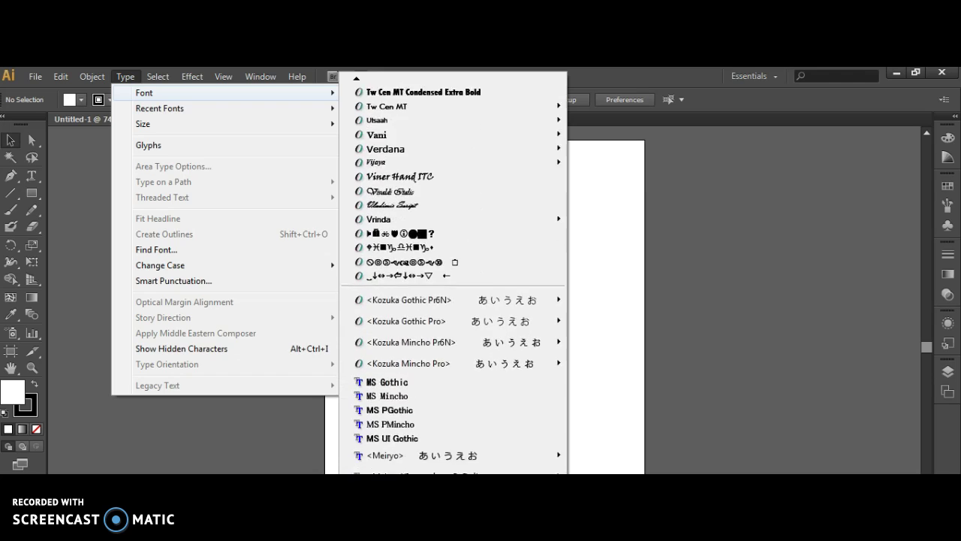
scroll(453, 300, down, 6)
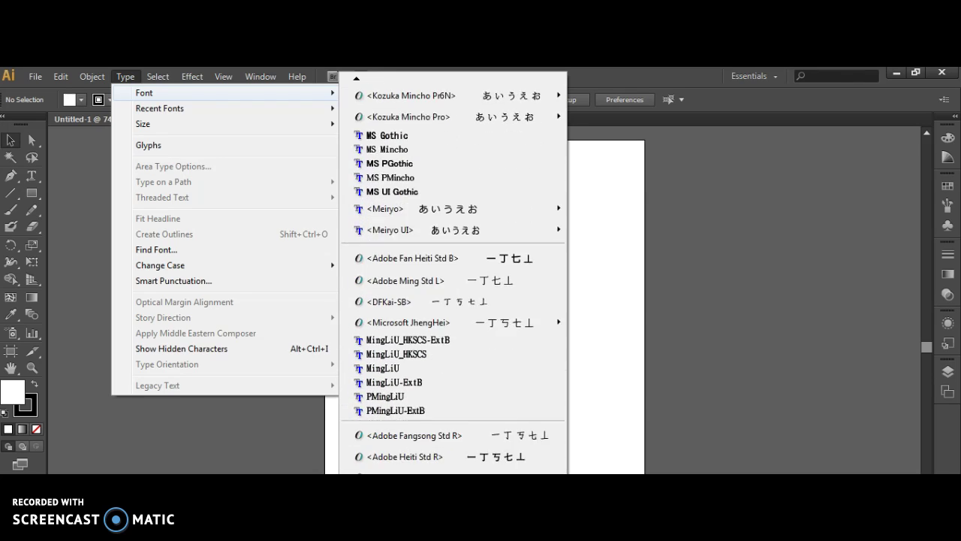
scroll(453, 300, down, 6)
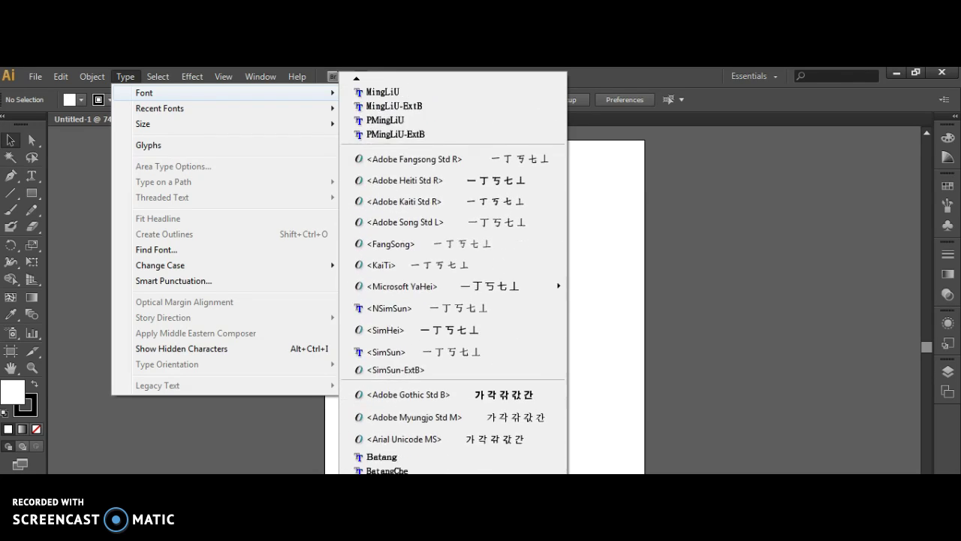
scroll(453, 300, down, 6)
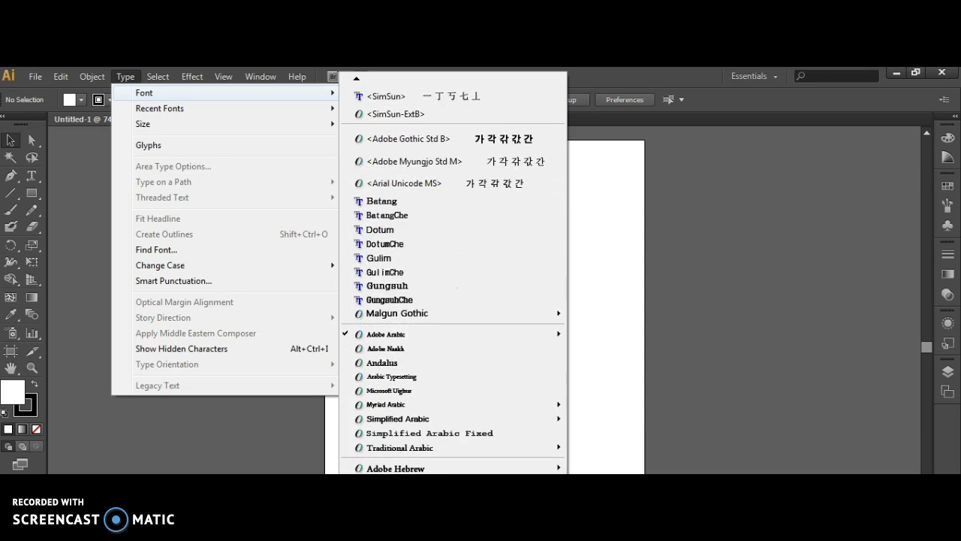
mouse_move(426, 313)
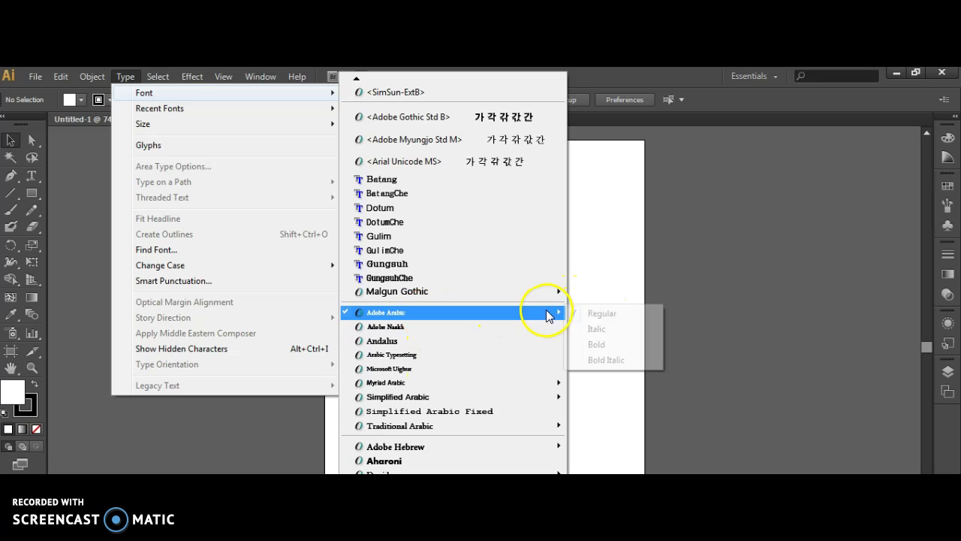
click(593, 316)
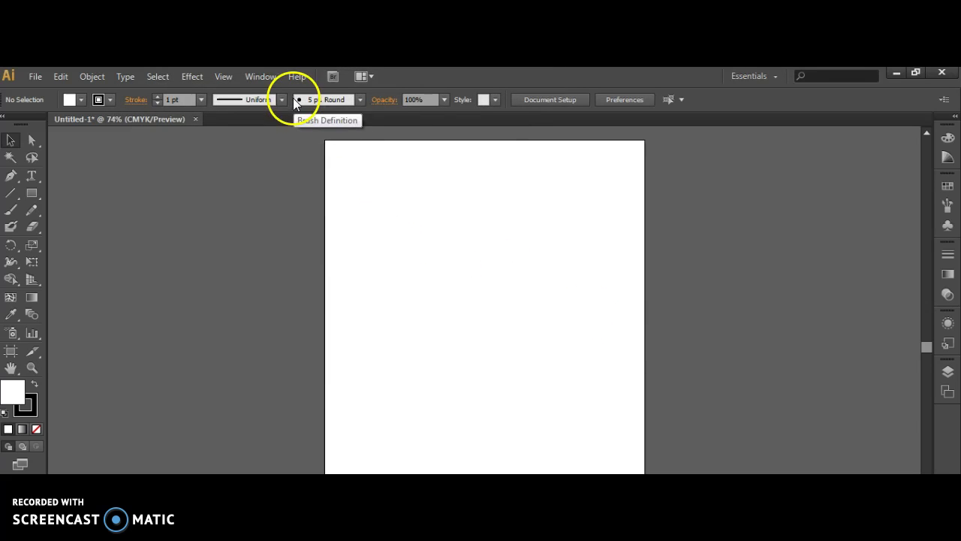
click(261, 79)
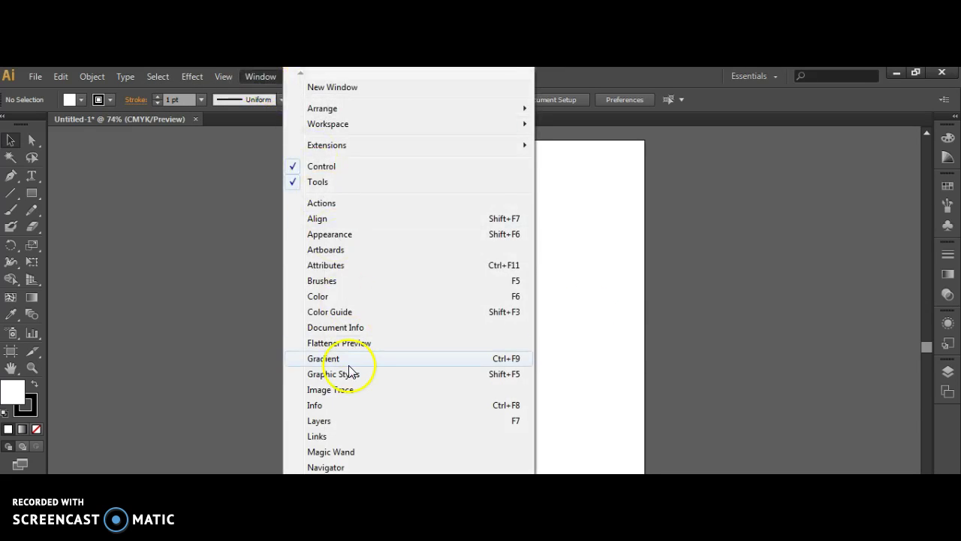
scroll(409, 278, down, 5)
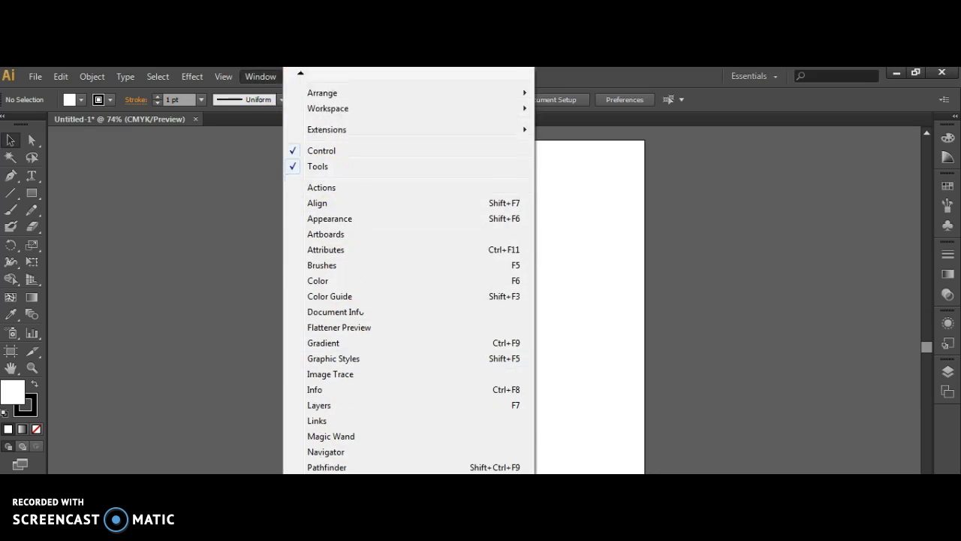
scroll(409, 278, down, 3)
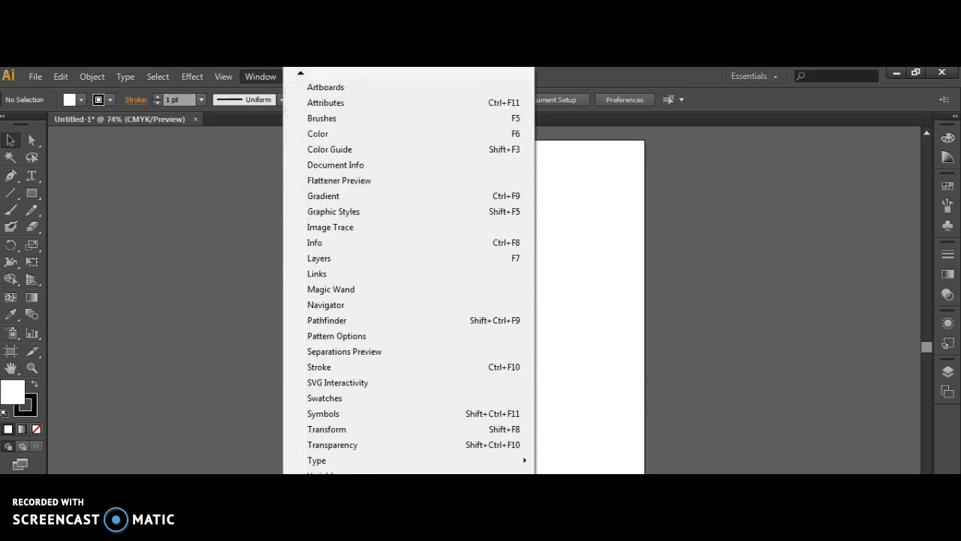
mouse_move(377, 458)
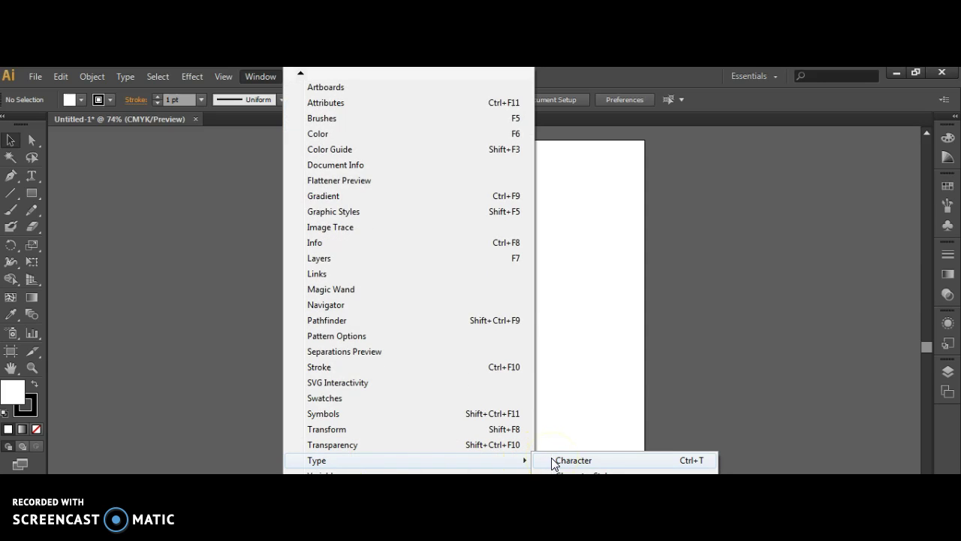
click(573, 460)
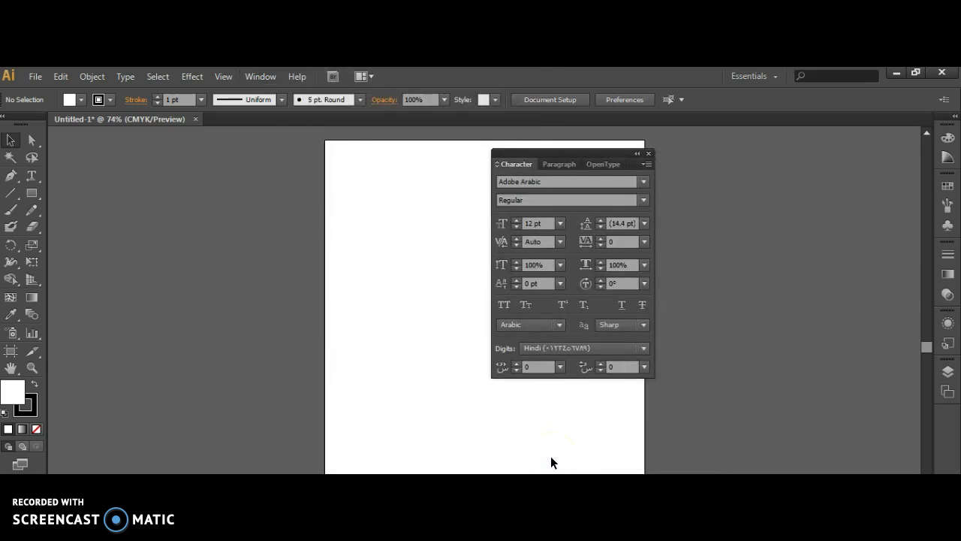
click(641, 184)
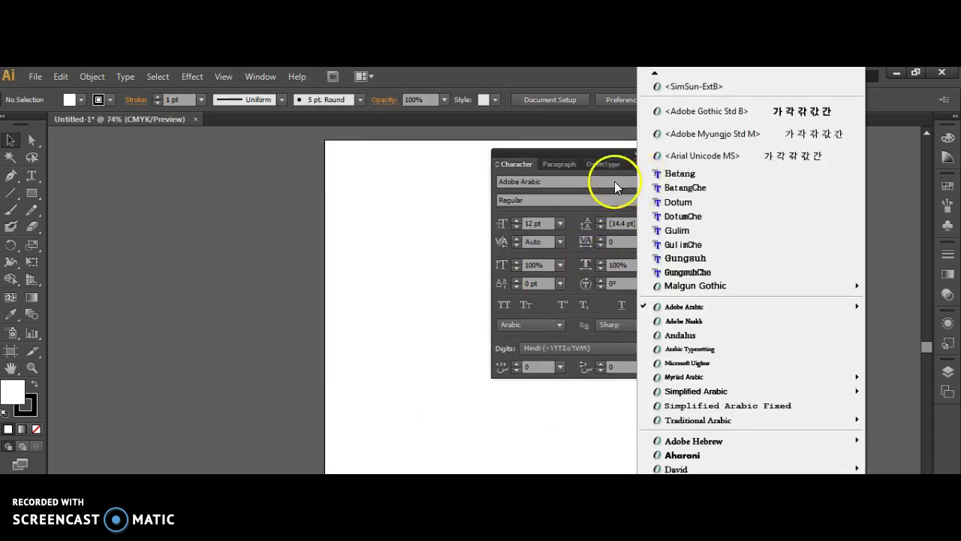
click(613, 181)
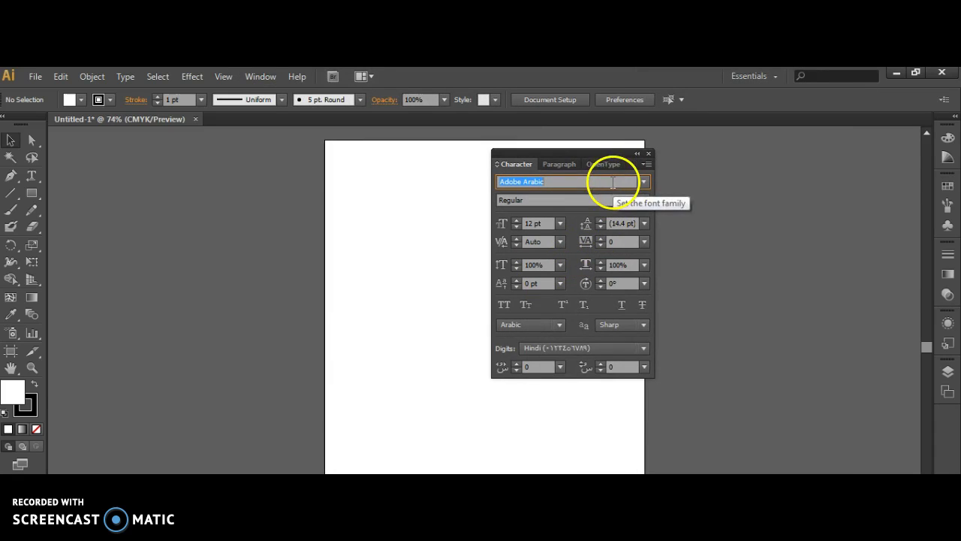
click(593, 348)
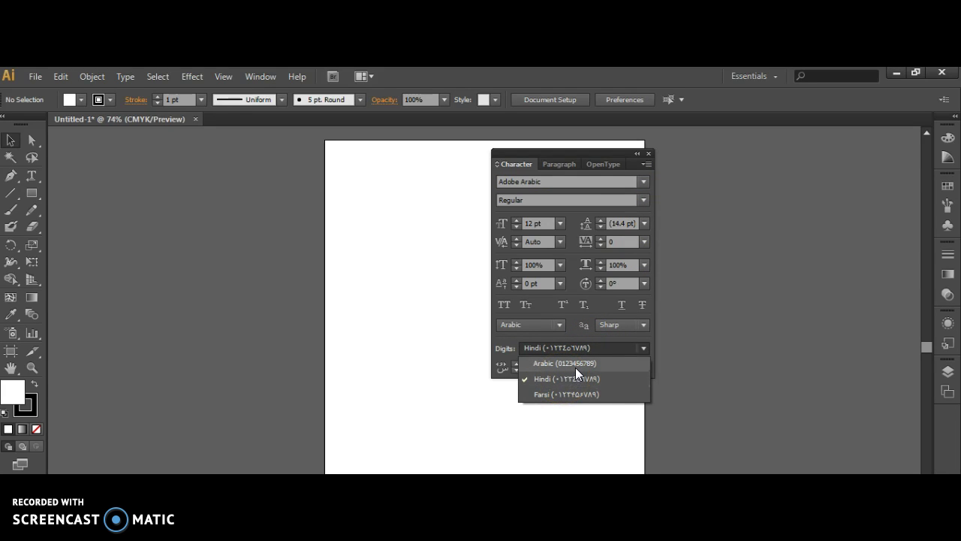
click(576, 368)
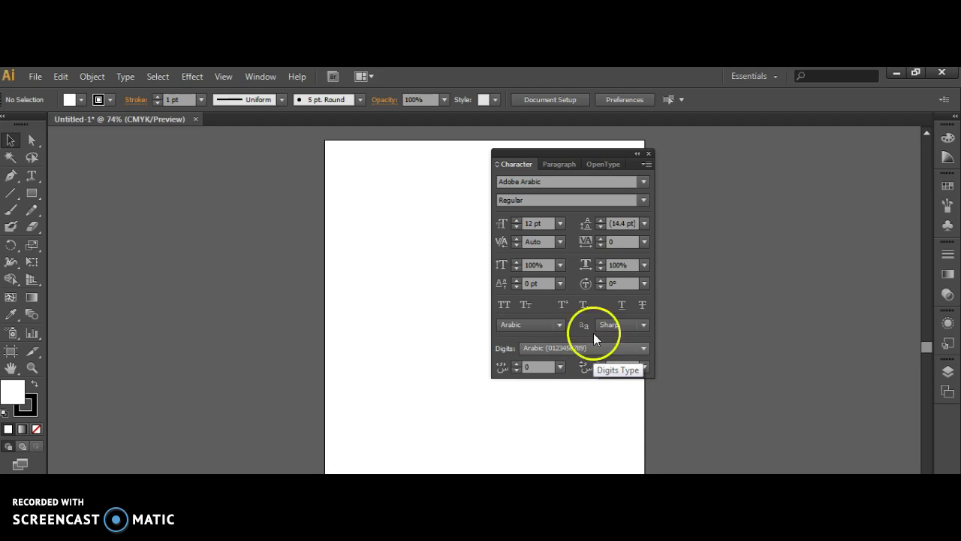
Review the paragraph composer and direction options and confirm Right-to-Left Paragraph Direction.
click(565, 168)
click(646, 165)
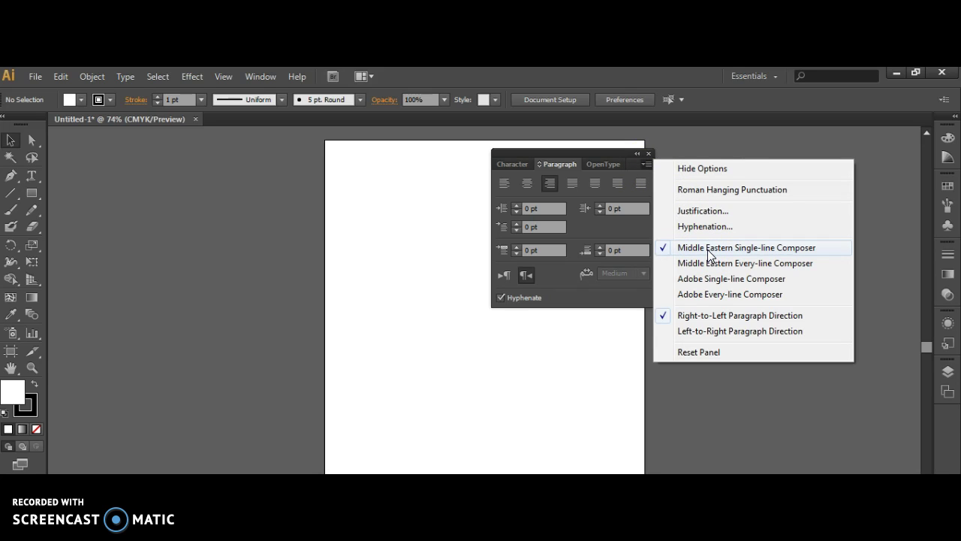
click(701, 318)
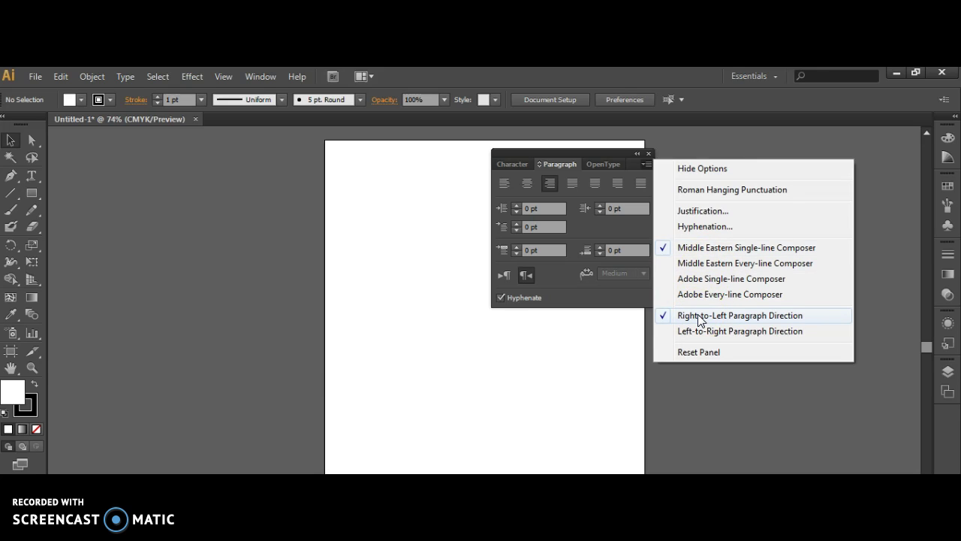
click(525, 279)
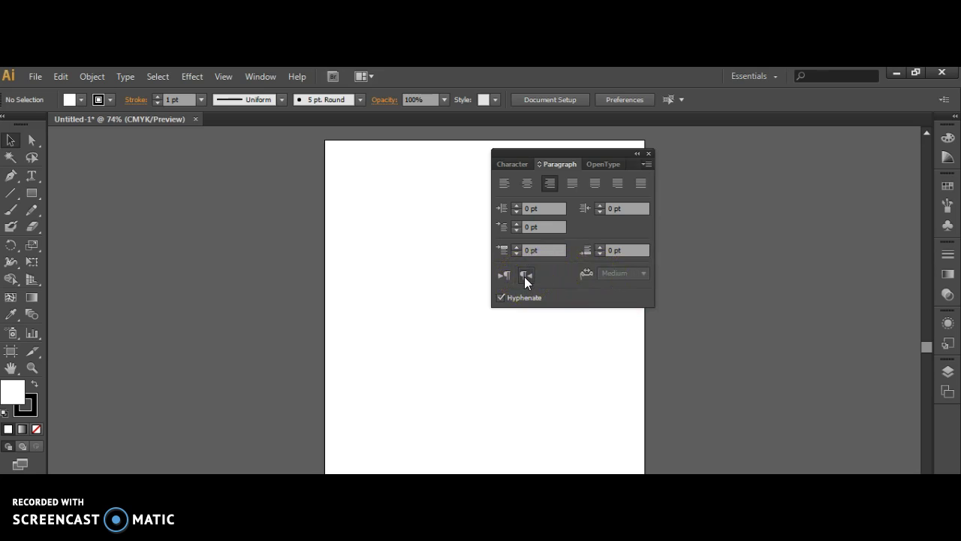
Enable Standard Ligatures, Contextual Alternates and Discretionary Ligatures in the OpenType options.
click(608, 165)
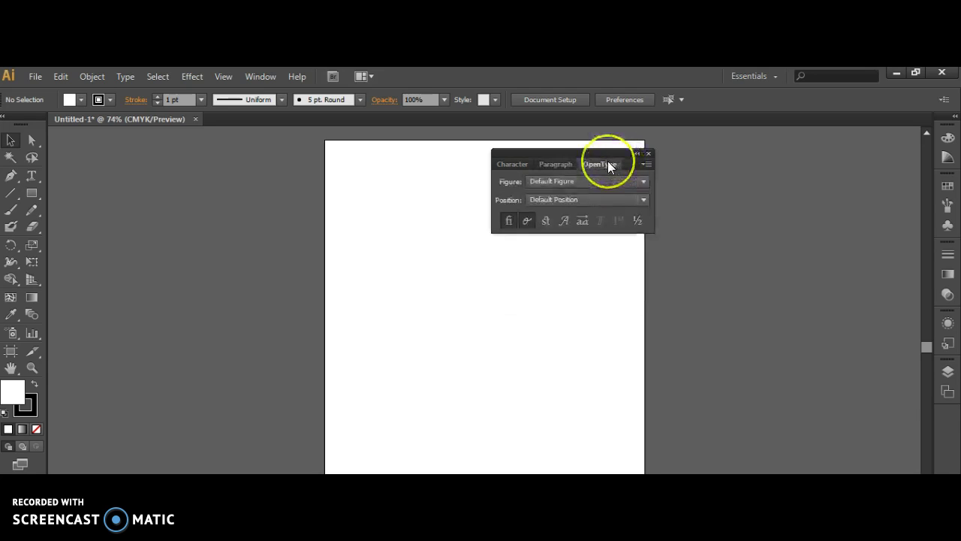
click(509, 223)
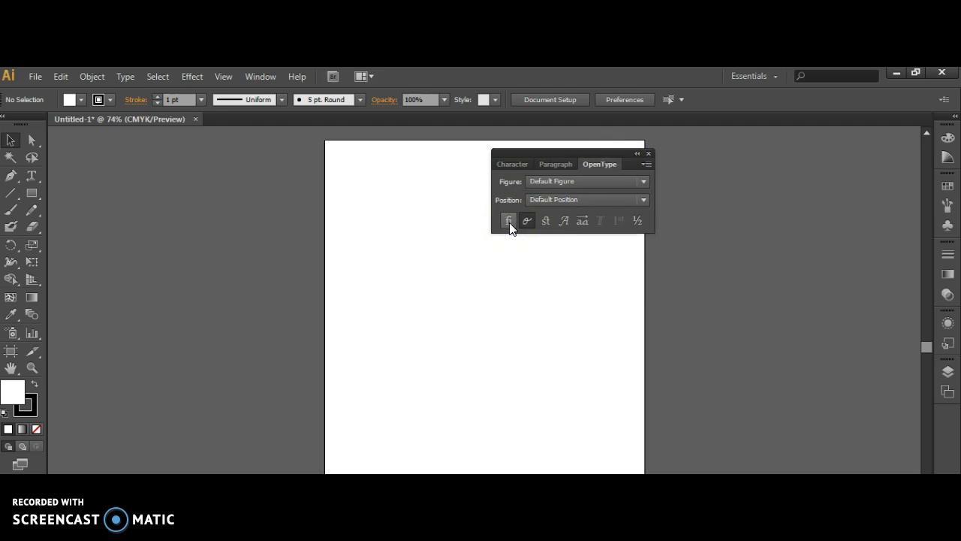
click(514, 222)
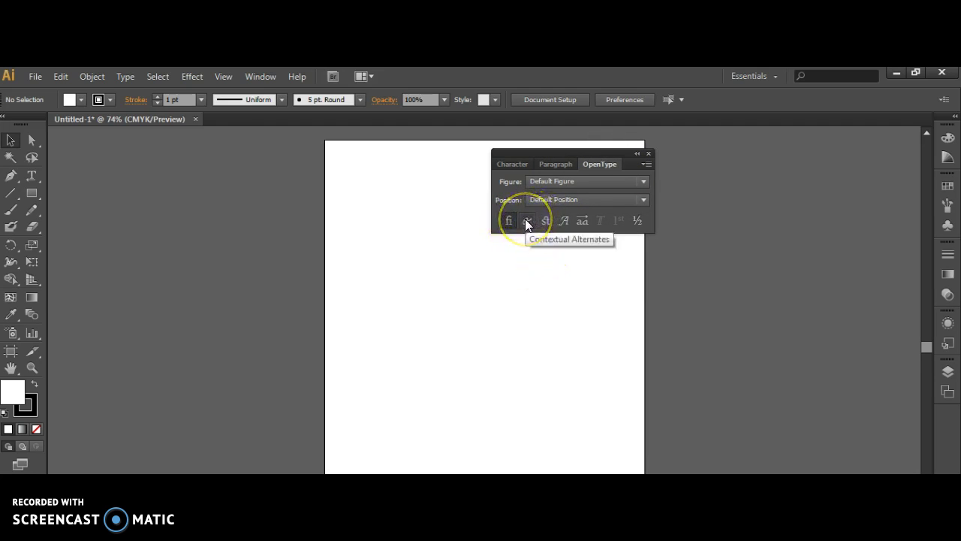
click(527, 222)
click(528, 222)
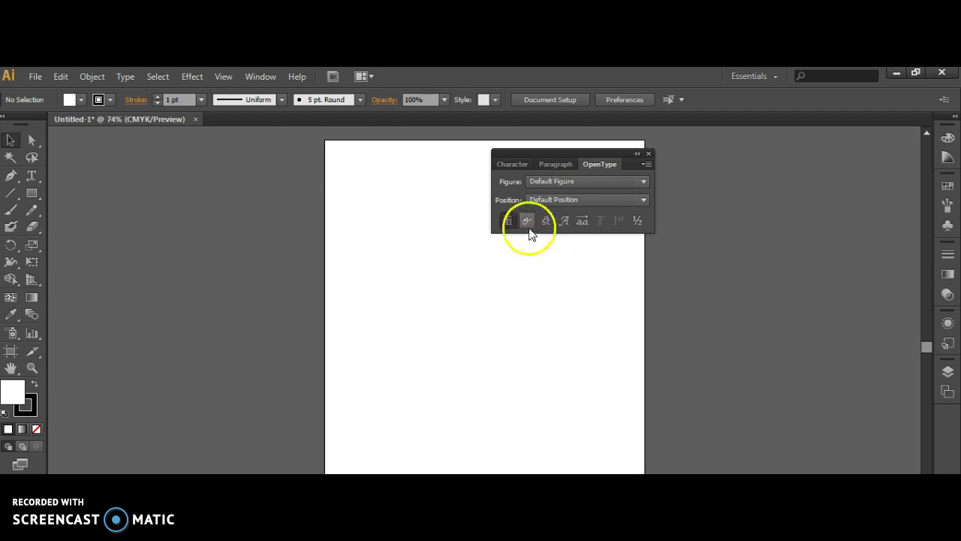
click(547, 222)
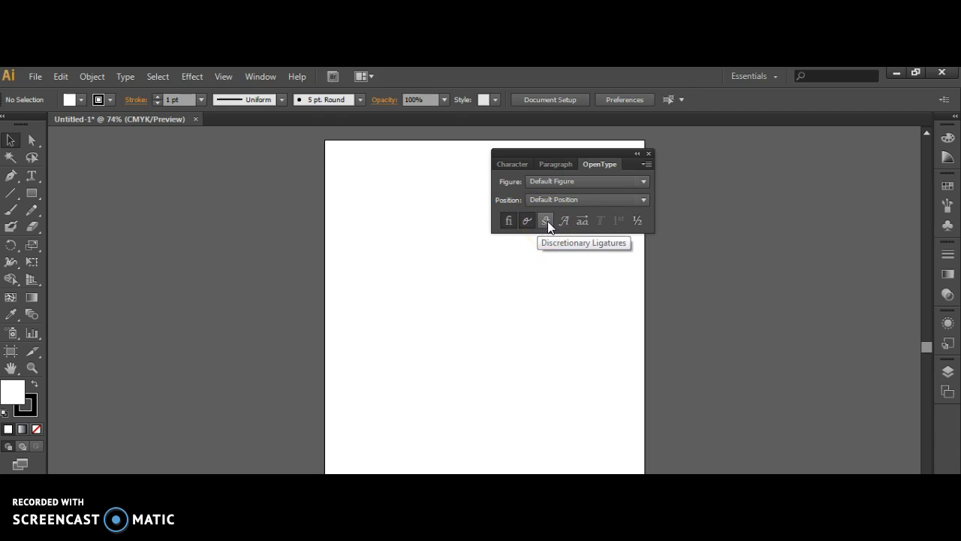
click(549, 226)
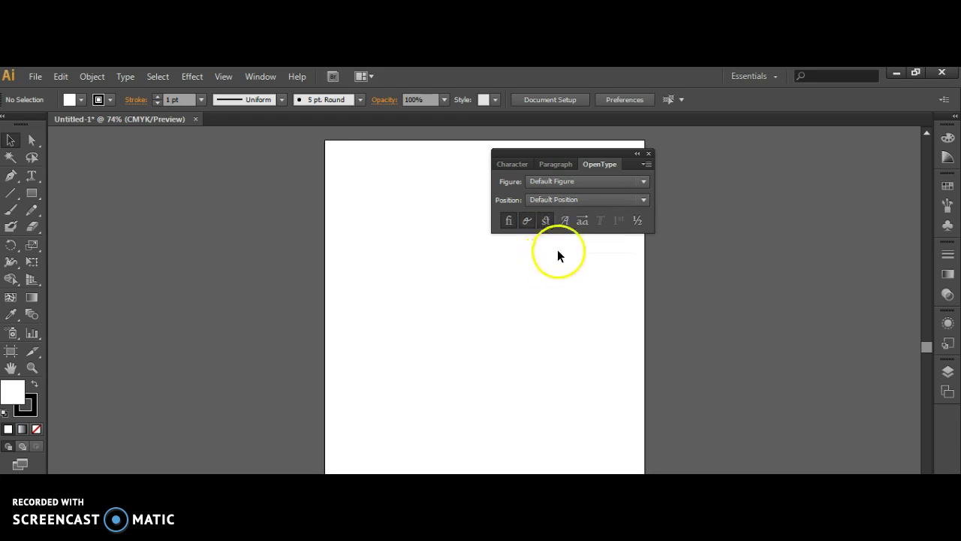
Draw a wide text frame across the artboard and paste in the second Arabic caption from Finaltranslationfivecakes.docx in Word.
click(32, 183)
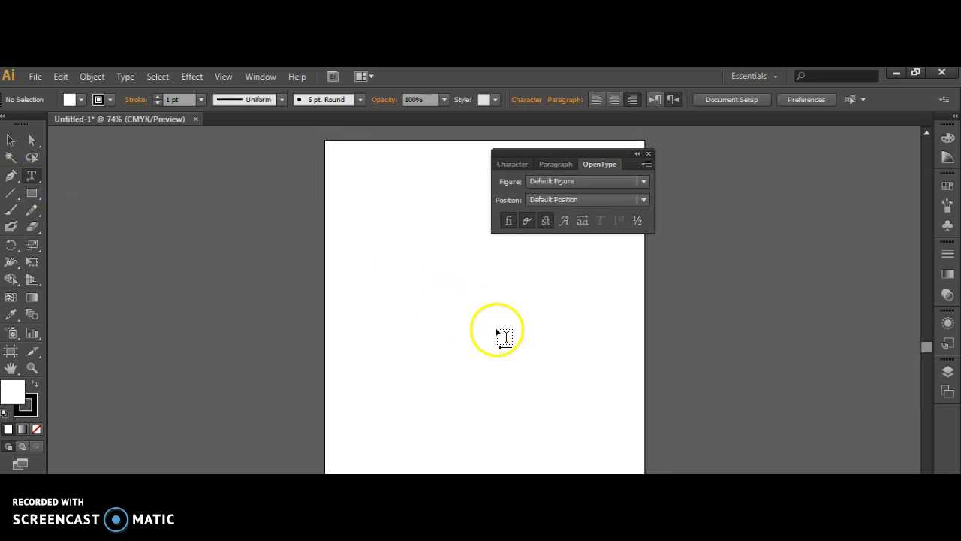
drag(576, 300, 356, 253)
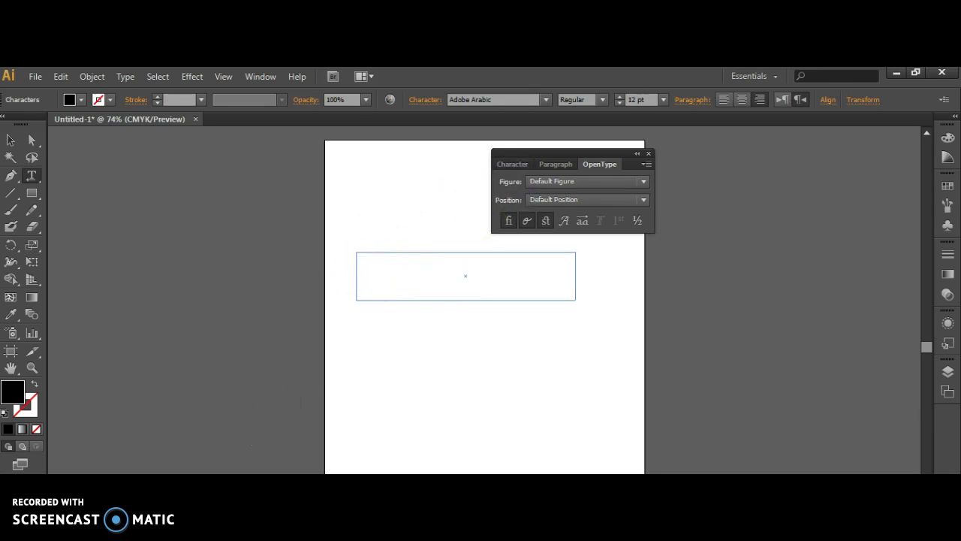
key(alt+Tab)
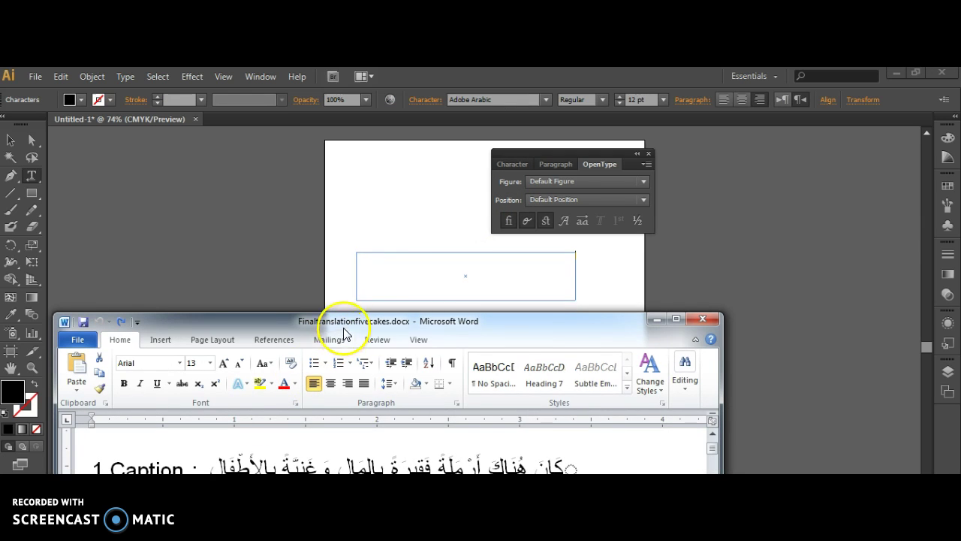
drag(349, 323, 347, 230)
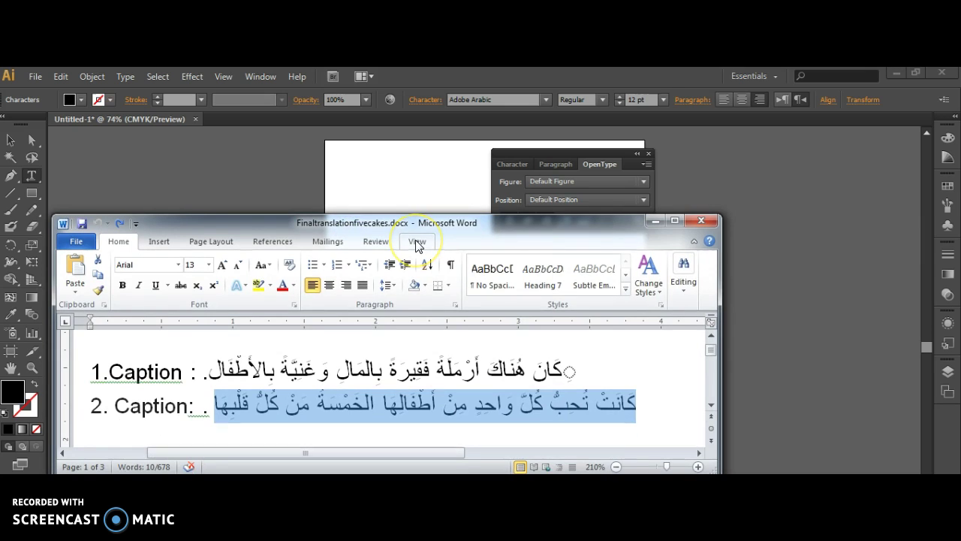
click(654, 220)
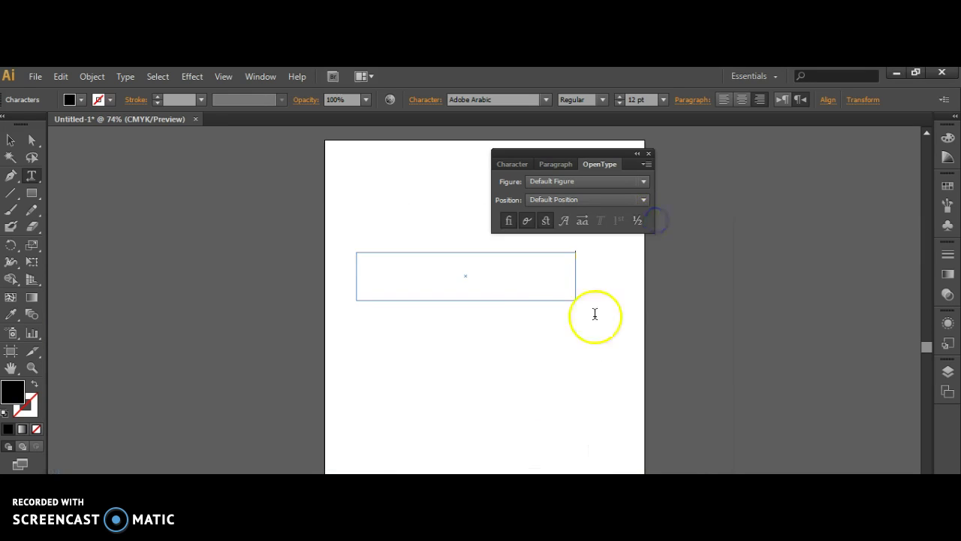
key(ctrl+v)
click(539, 280)
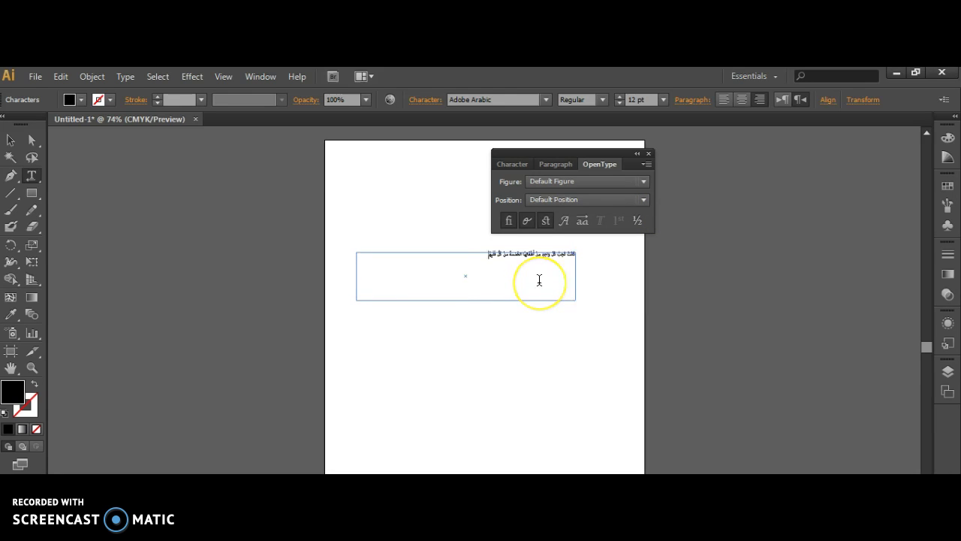
key(Escape)
Examine the letter joins and vowel marks of the pasted Arabic line at 400% zoom.
key(ctrl+=)
key(ctrl+=)
key(ctrl+=)
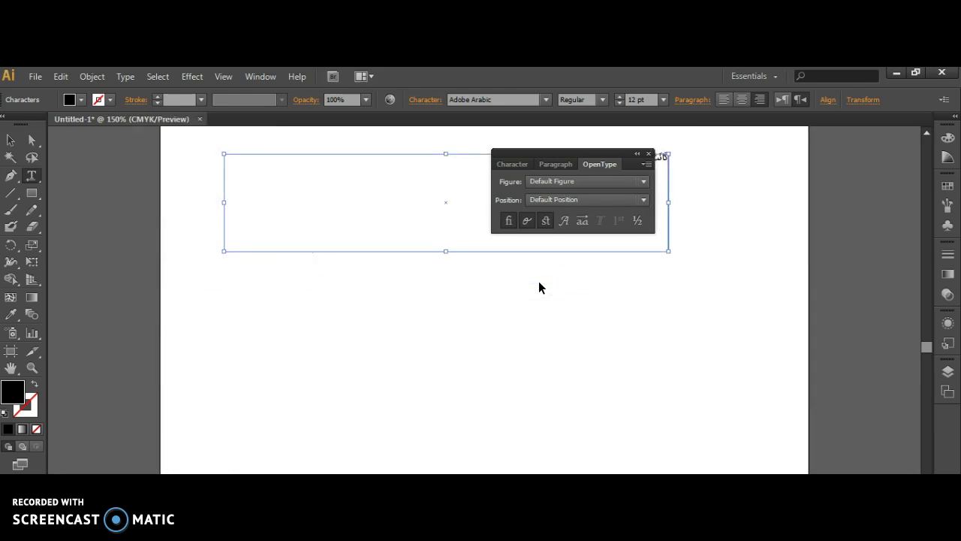
ctrl+click(539, 284)
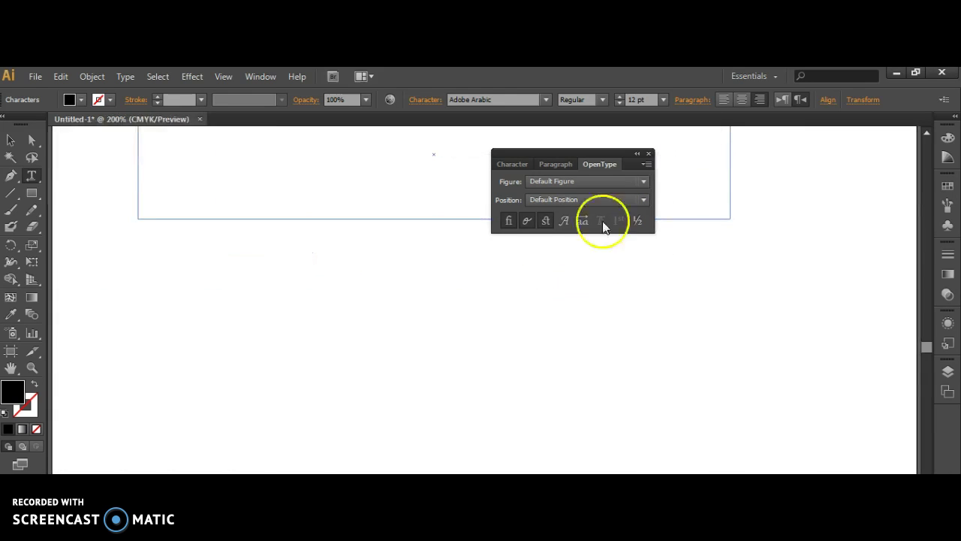
click(925, 135)
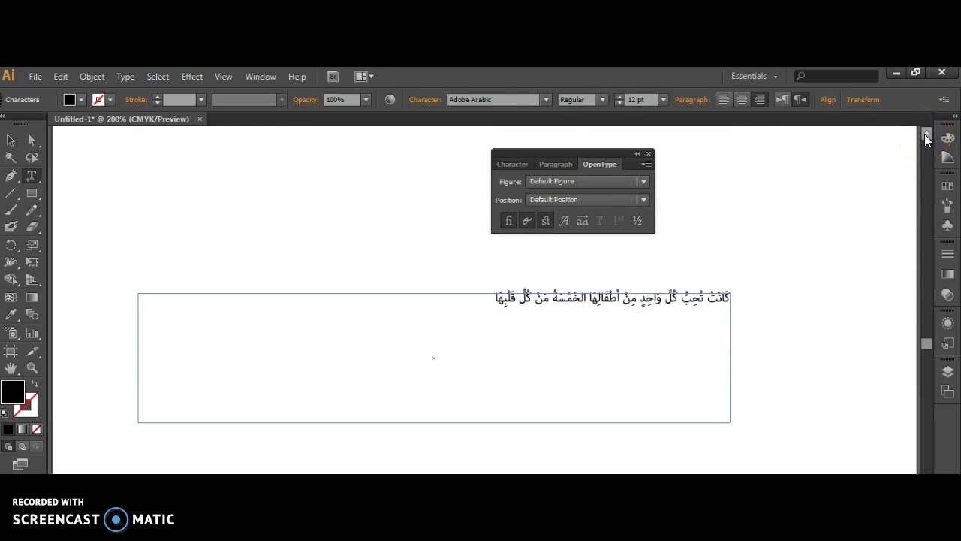
key(ctrl+=)
key(ctrl+=)
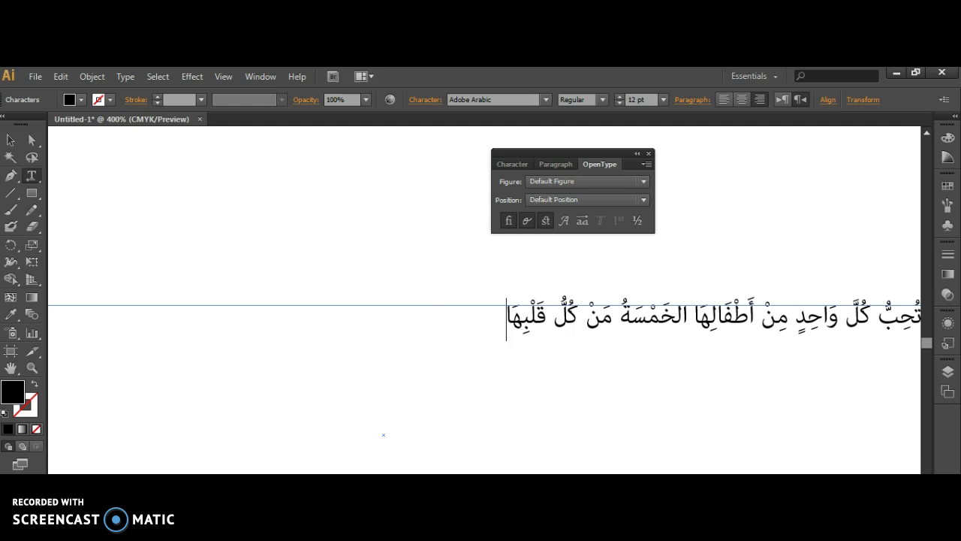
scroll(484, 301, right, 3)
scroll(484, 300, left, 2)
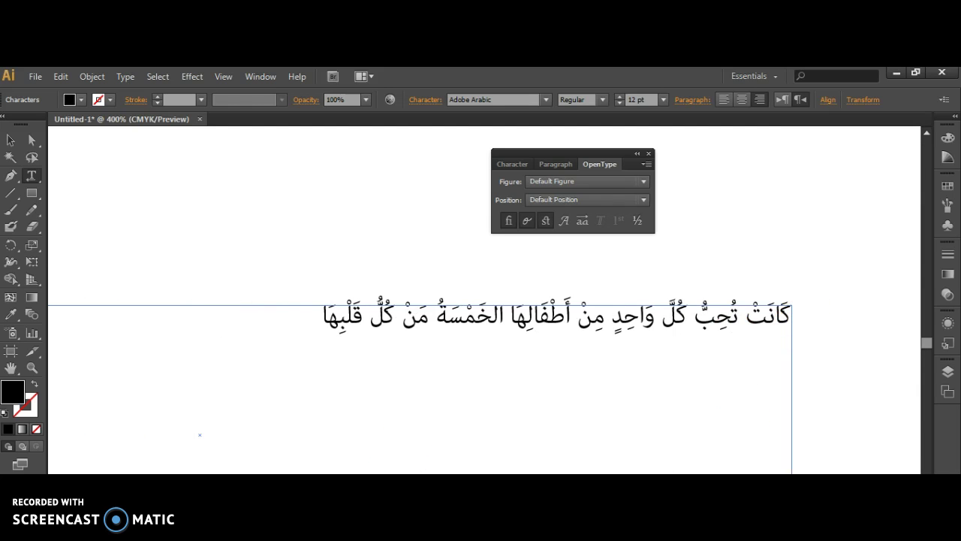
Switch to Finaltranslationfivecakes.docx in Word, place it above the pasted line, and compare the second caption with the Illustrator text.
key(alt+Tab)
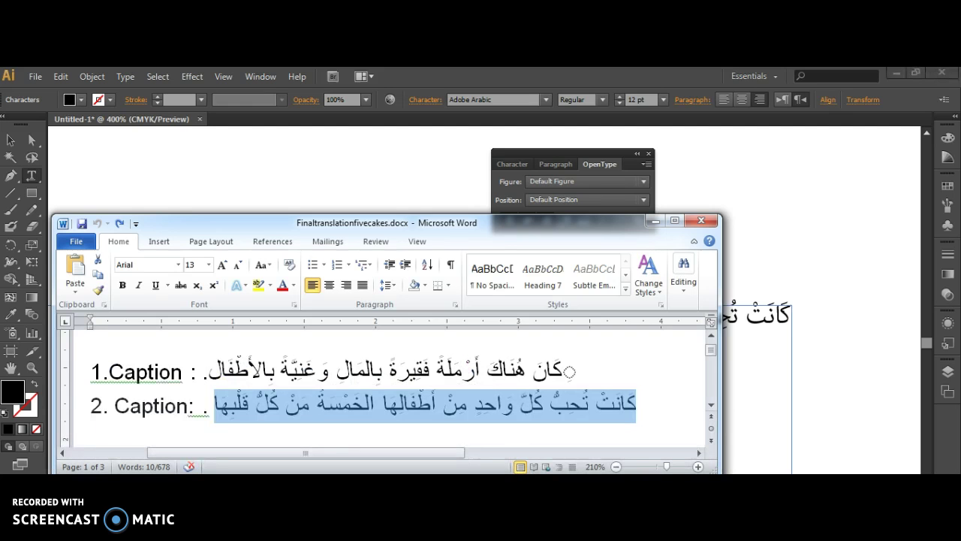
drag(406, 222, 503, 86)
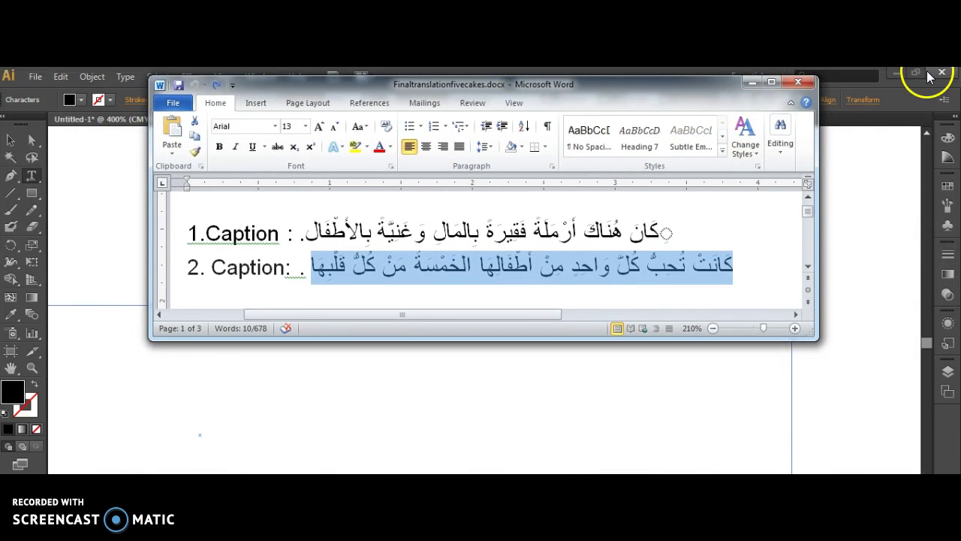
click(928, 134)
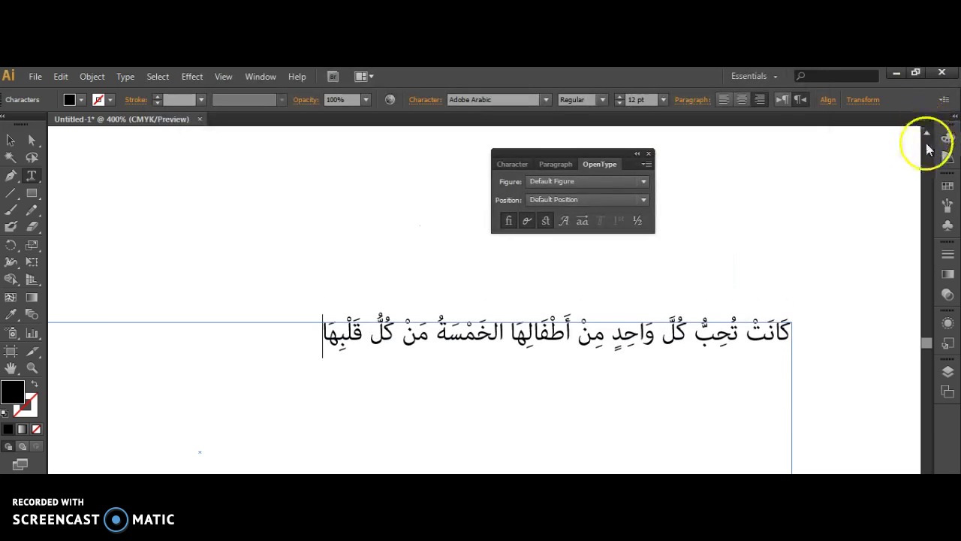
click(928, 133)
click(928, 133)
click(928, 134)
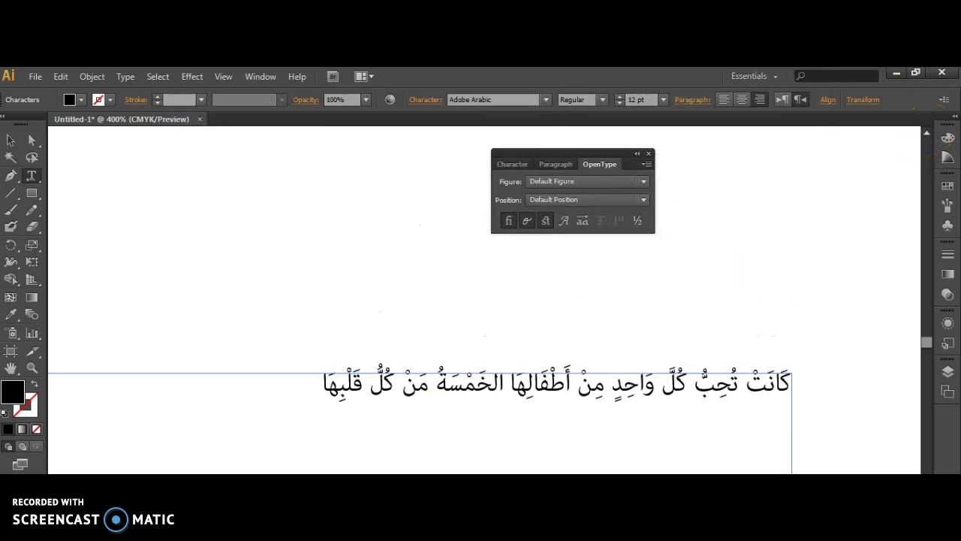
key(alt+Tab)
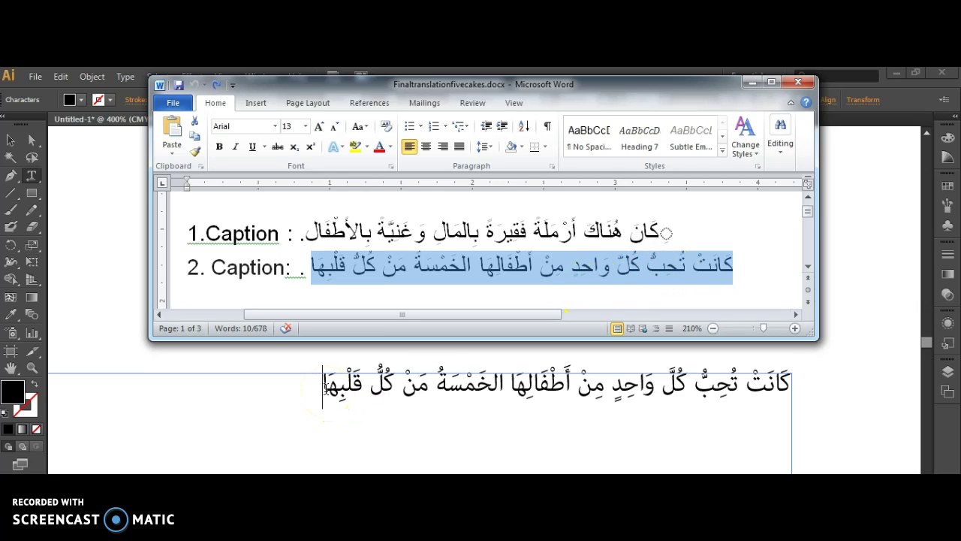
click(299, 396)
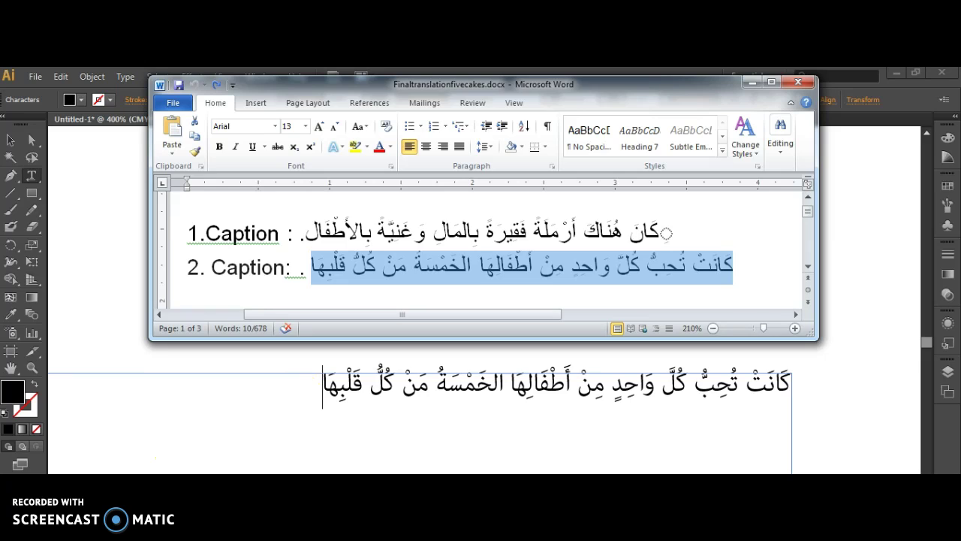